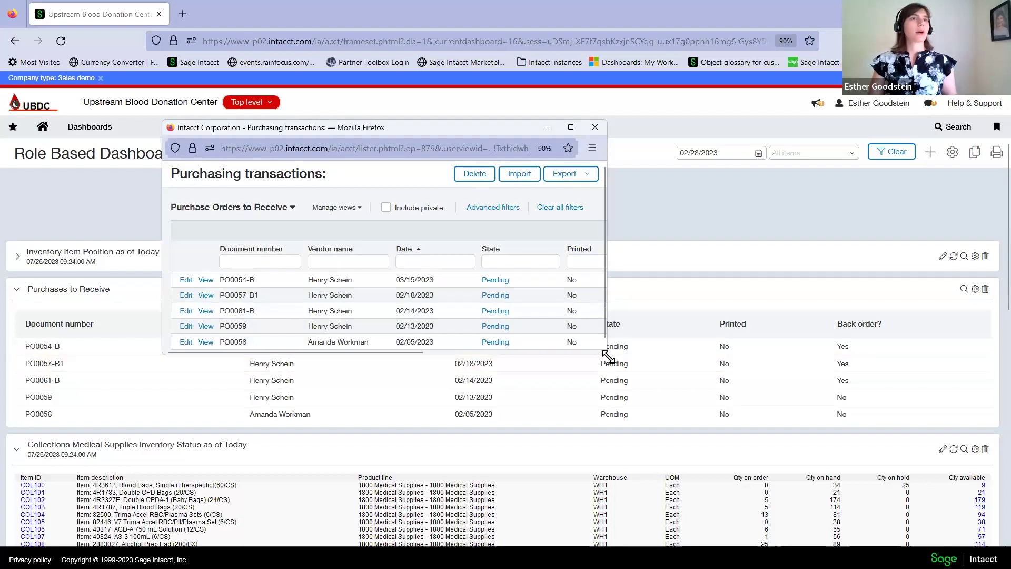
Step: Widen and reposition the purchase orders to receive list, then reveal PO0059's PO Receiver-Inventory option
{"action": "left_click_drag", "start_coordinate": [608, 357], "coordinate": [929, 450]}
{"action": "left_click_drag", "start_coordinate": [573, 134], "coordinate": [518, 132]}
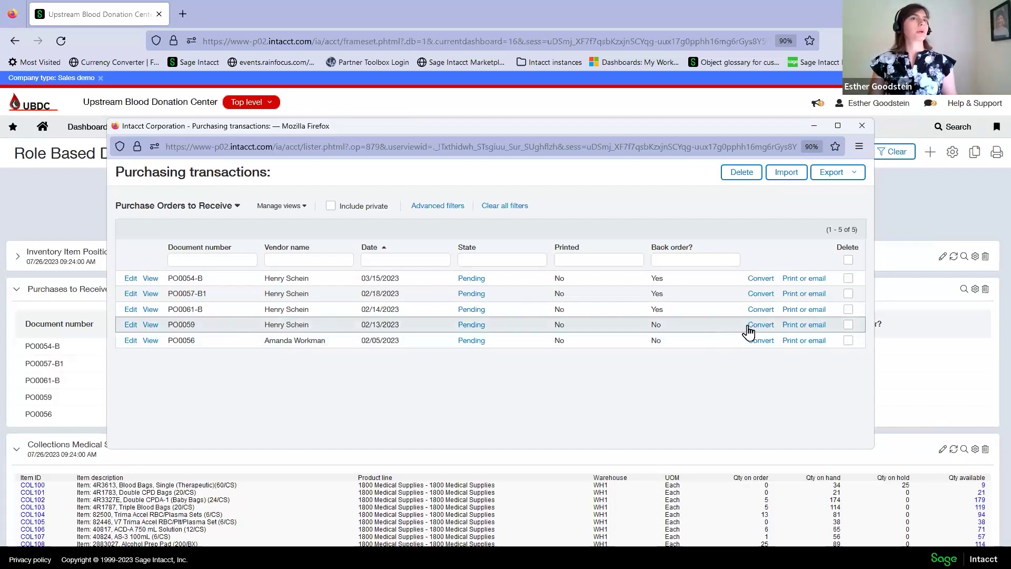
{"action": "mouse_move", "coordinate": [764, 331]}
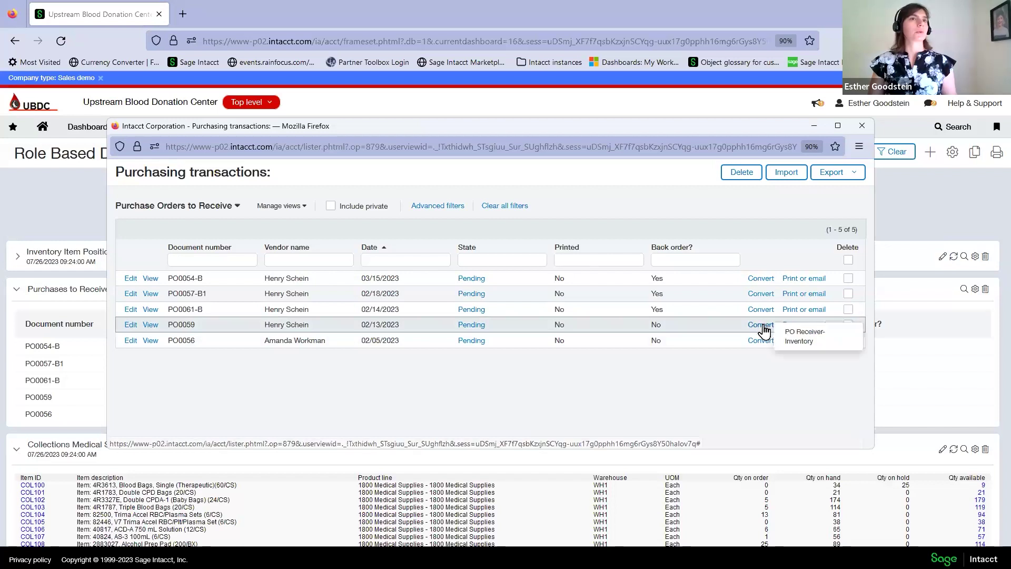
Step: Convert PO0059 to a full-screen PO Receiver-Inventory and review its entry lines 15 and 54
{"action": "left_click", "coordinate": [799, 340]}
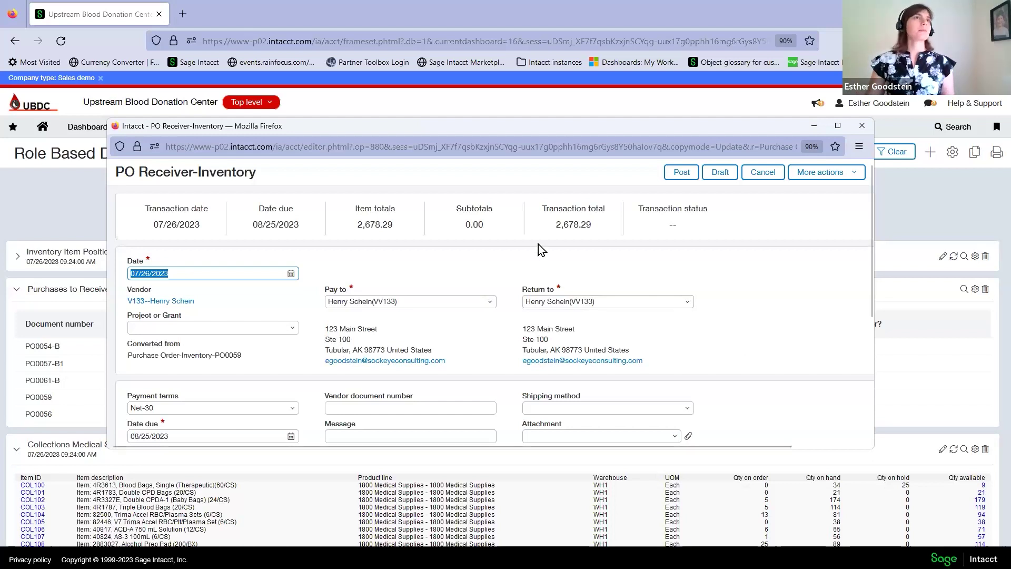
{"action": "left_click", "coordinate": [838, 126]}
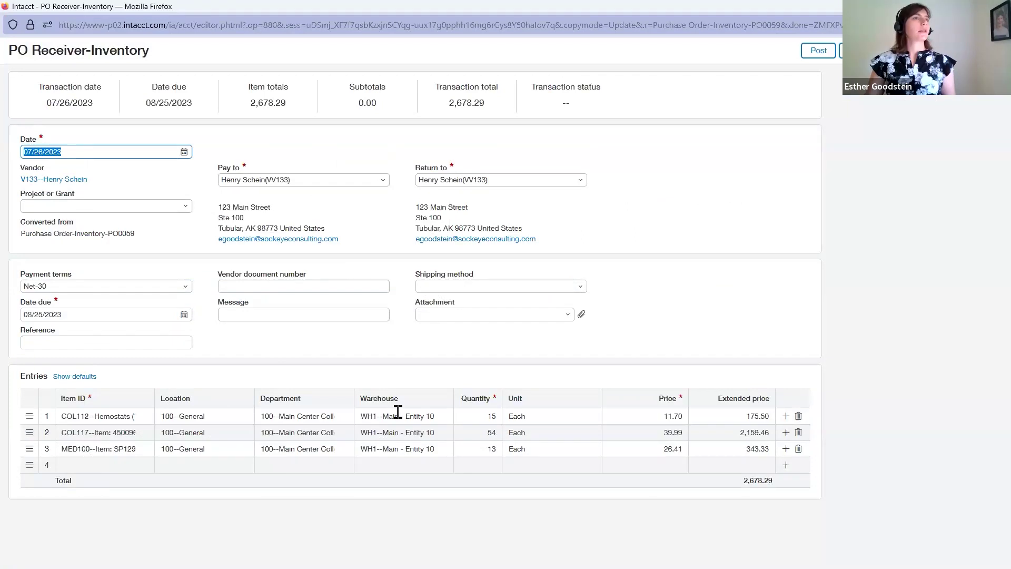
{"action": "left_click", "coordinate": [105, 416]}
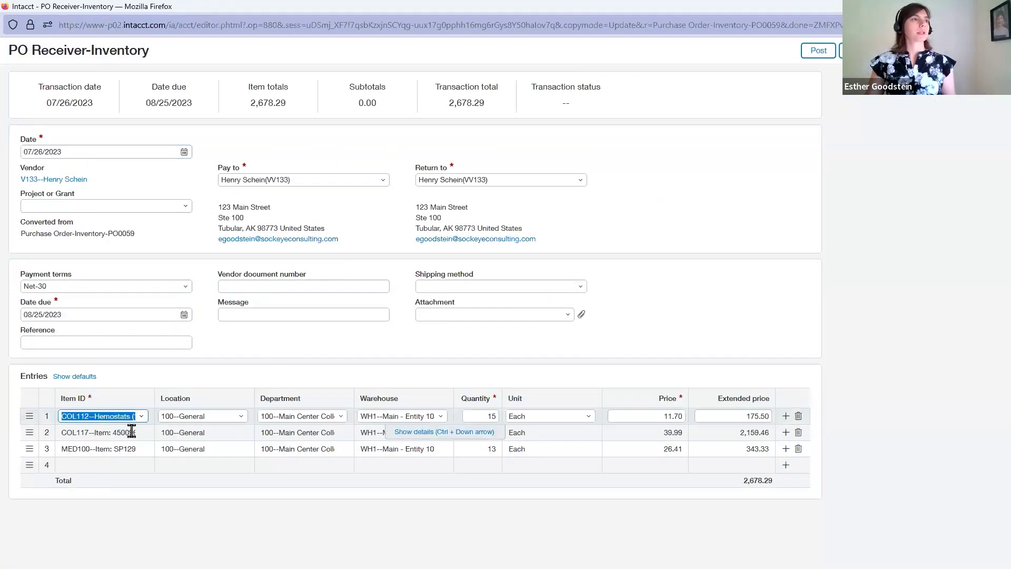
{"action": "left_click", "coordinate": [126, 431]}
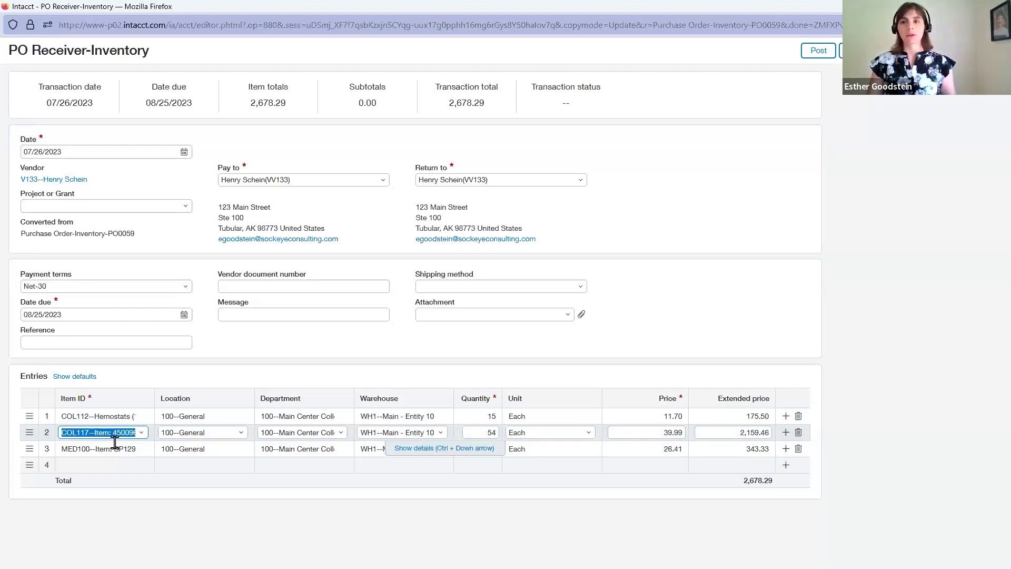
{"action": "left_click", "coordinate": [368, 494]}
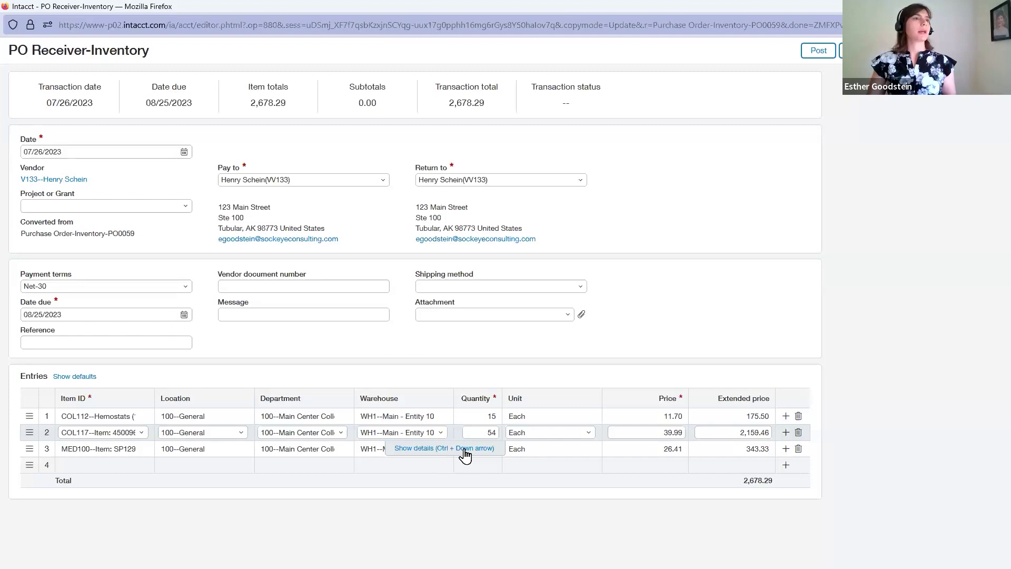
{"action": "left_click", "coordinate": [488, 416]}
{"action": "left_click", "coordinate": [491, 482]}
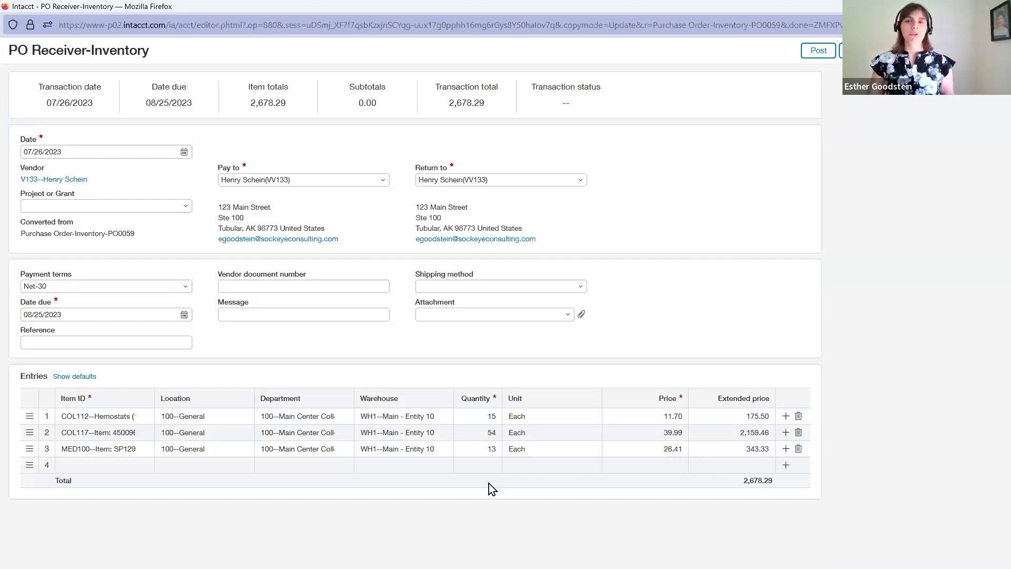
Step: Change the second line's quantity to 40 and the first line's to 10
{"action": "left_click", "coordinate": [472, 431]}
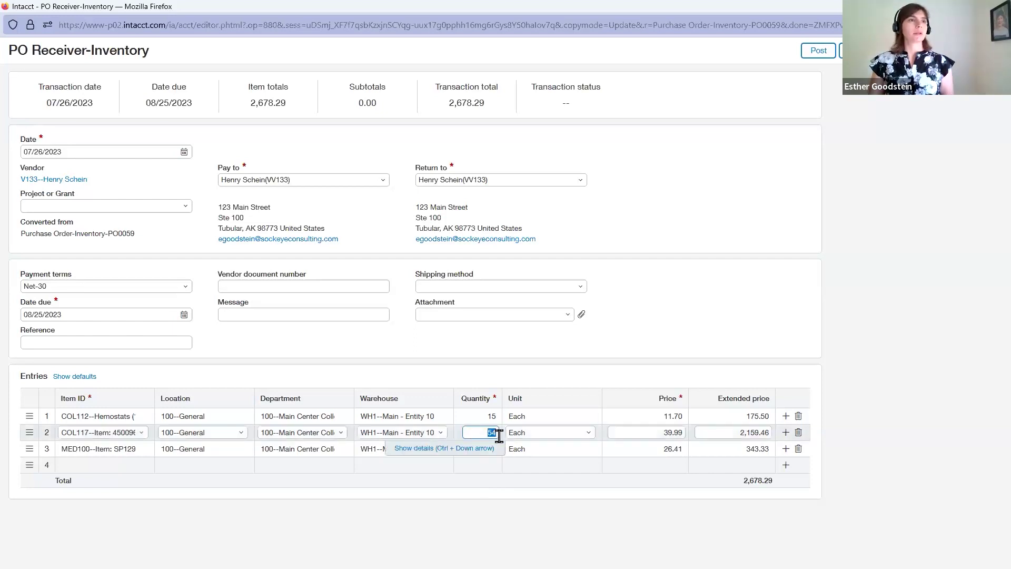
{"action": "type", "text": "40"}
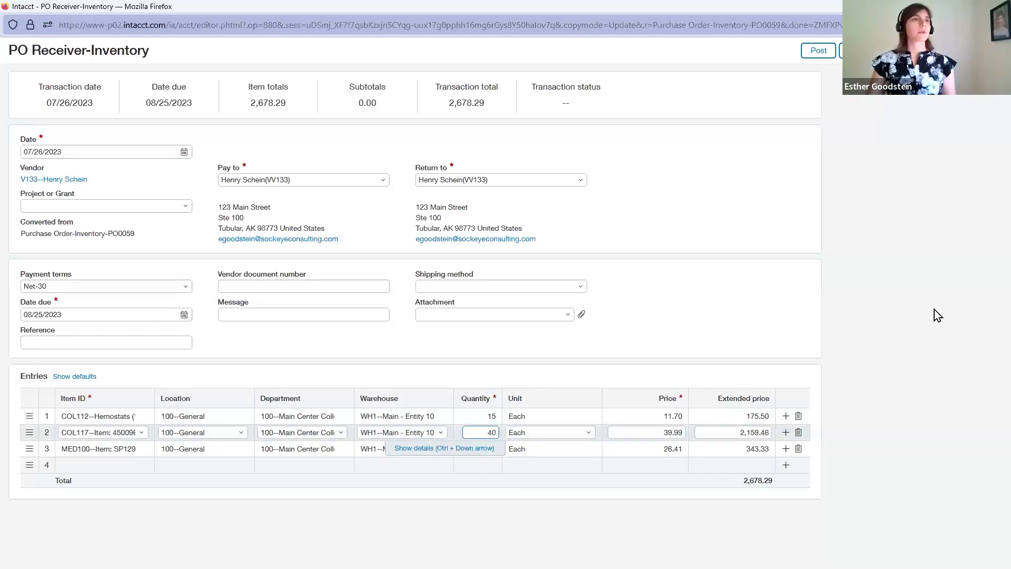
{"action": "left_click", "coordinate": [484, 416]}
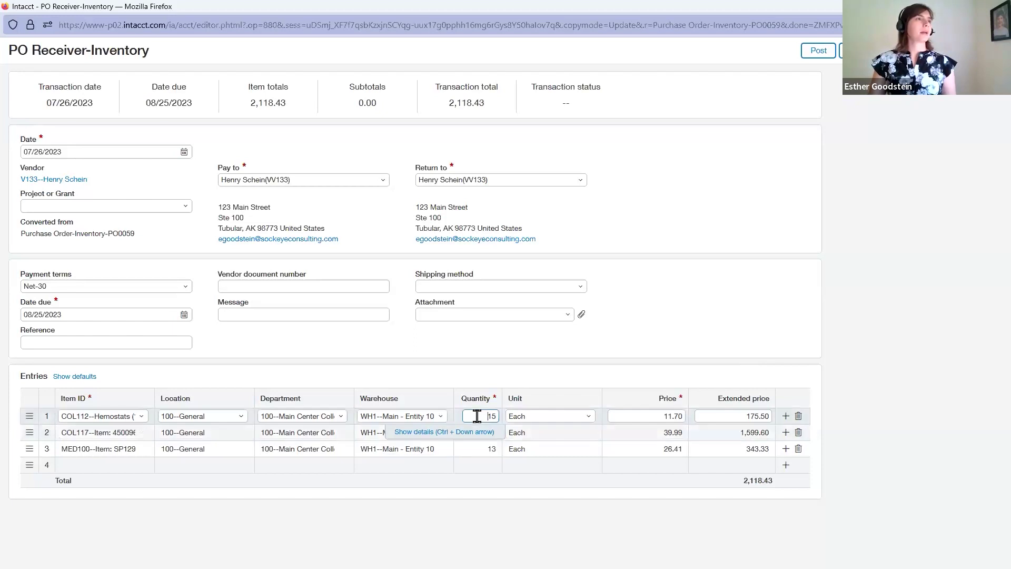
{"action": "type", "text": "10"}
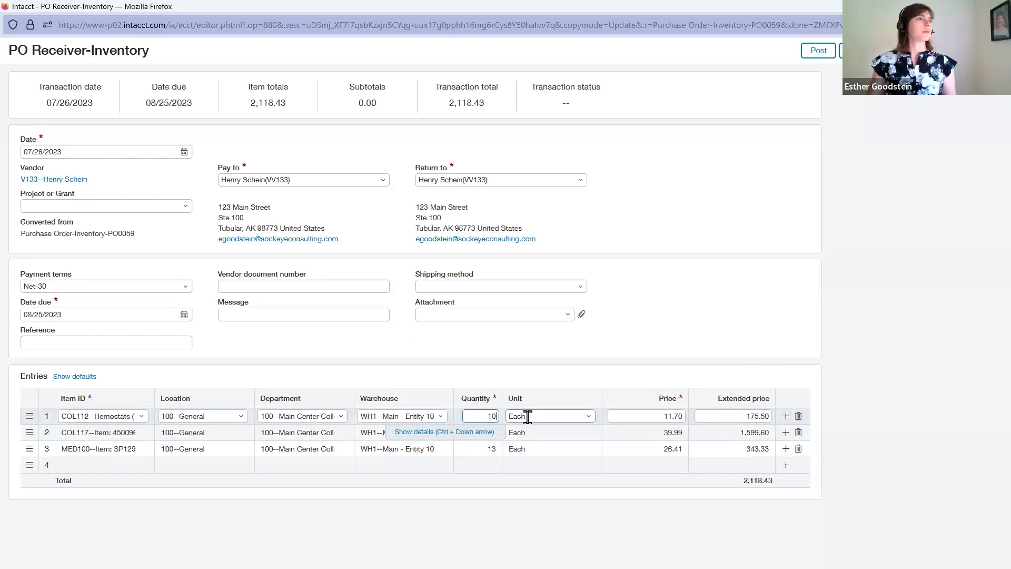
{"action": "left_click", "coordinate": [570, 484]}
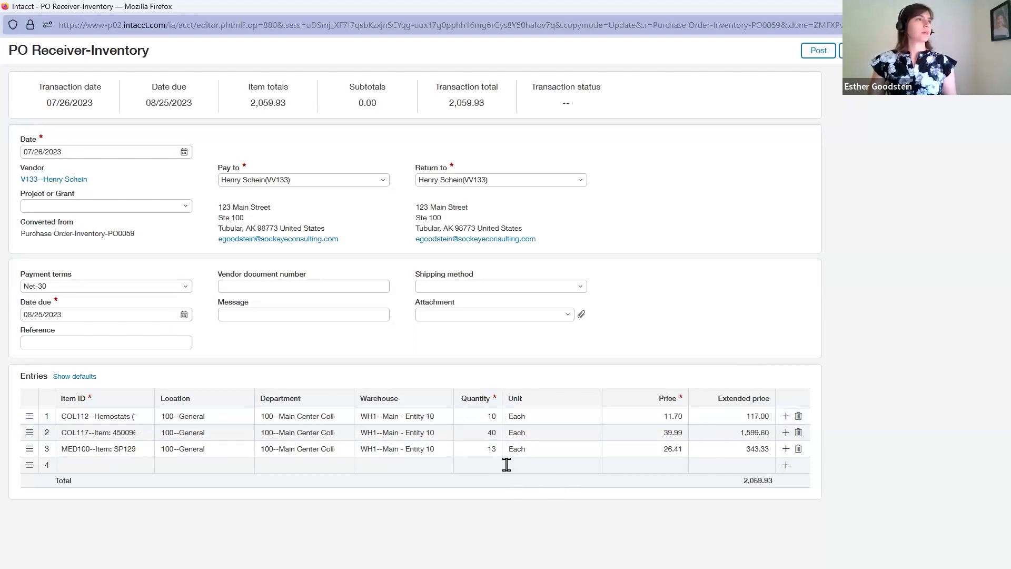
Step: Check the third line's item and quantity of 13, then the second line's item description
{"action": "left_click", "coordinate": [473, 447]}
{"action": "left_click", "coordinate": [128, 444]}
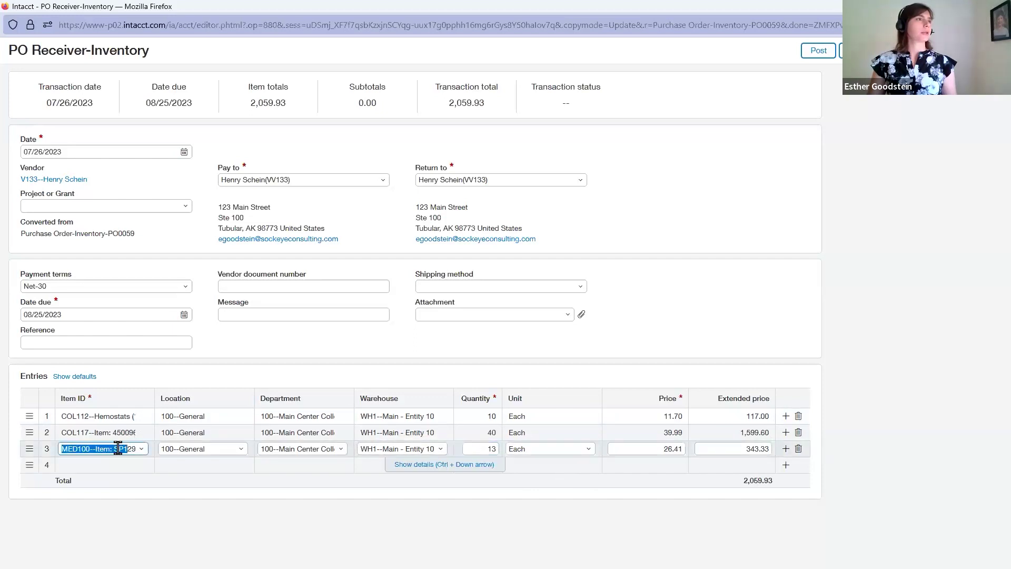
{"action": "left_click_drag", "start_coordinate": [119, 448], "coordinate": [129, 448]}
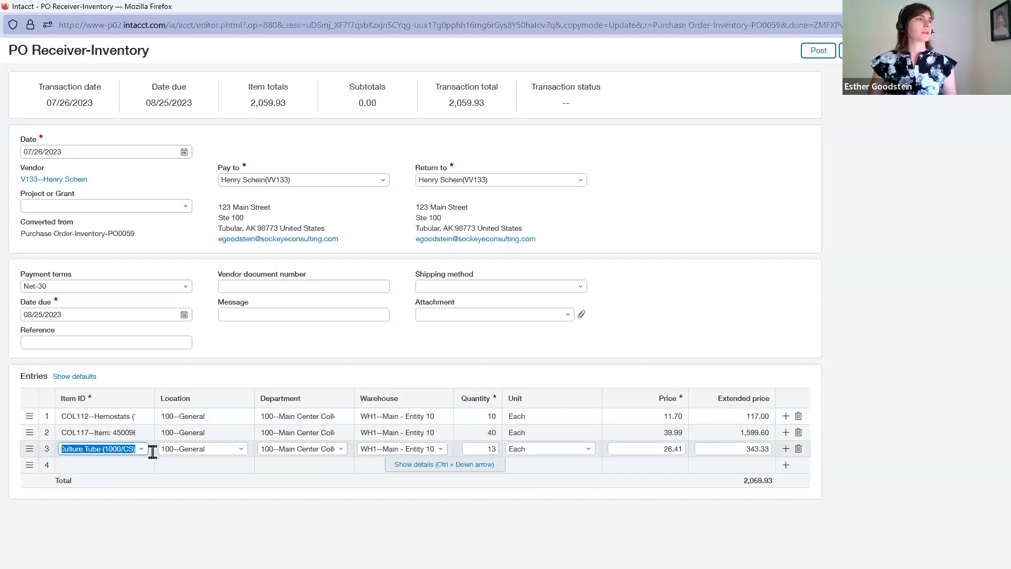
{"action": "left_click", "coordinate": [115, 463]}
{"action": "left_click", "coordinate": [480, 447]}
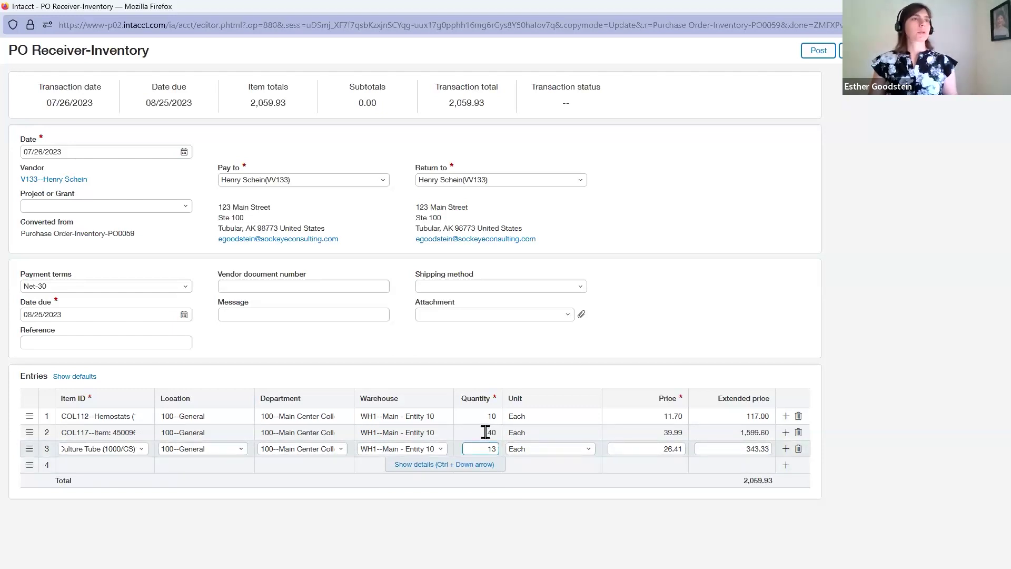
{"action": "left_click", "coordinate": [107, 431]}
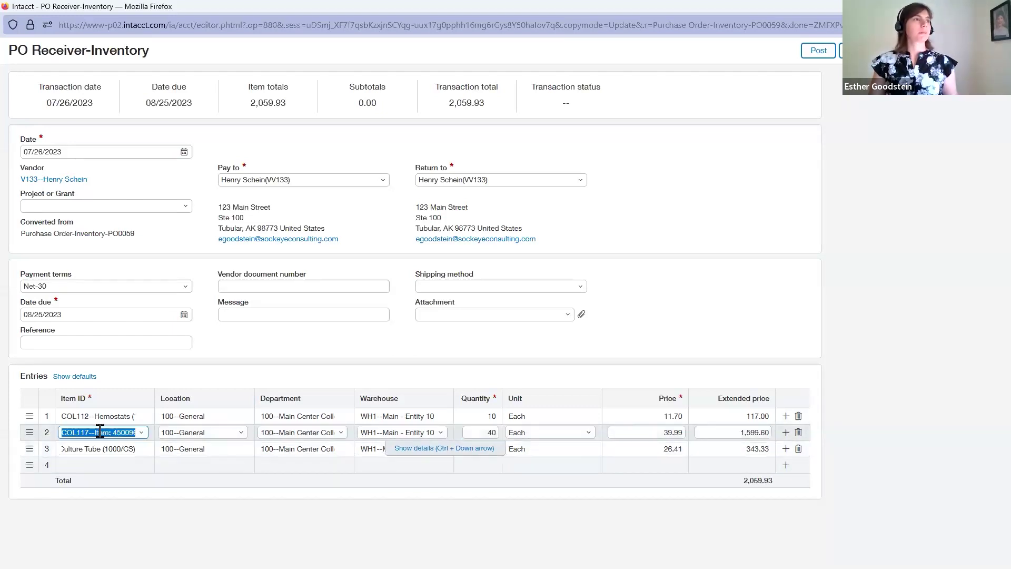
{"action": "left_click", "coordinate": [104, 433]}
{"action": "left_click_drag", "start_coordinate": [120, 435], "coordinate": [152, 436]}
{"action": "left_click", "coordinate": [155, 497]}
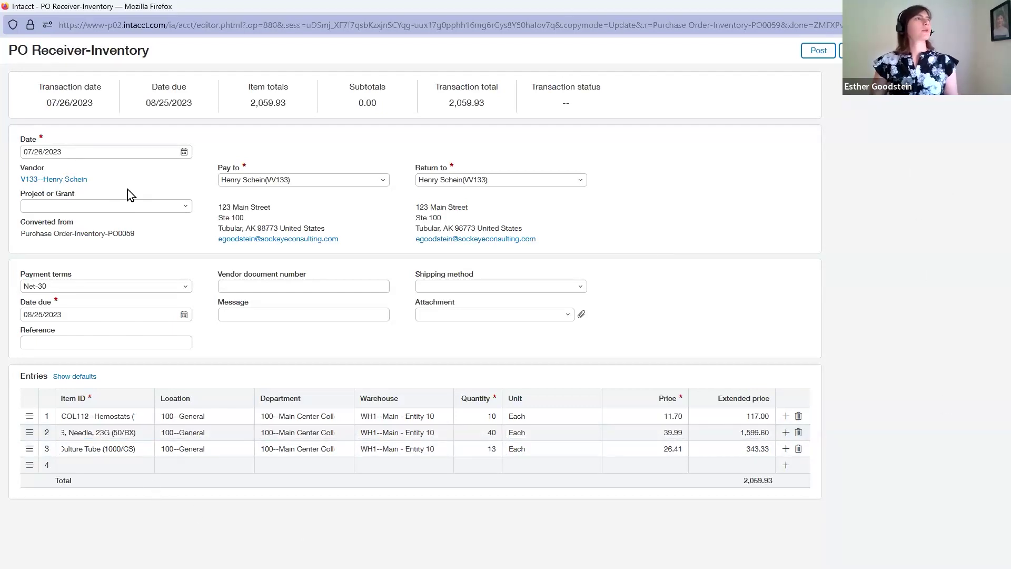
Step: Replace the receiver date with 2/20/23, giving 02/20/2023 and a due date of 3/22/2023
{"action": "left_click", "coordinate": [100, 151]}
{"action": "left_click_drag", "start_coordinate": [118, 151], "coordinate": [28, 151]}
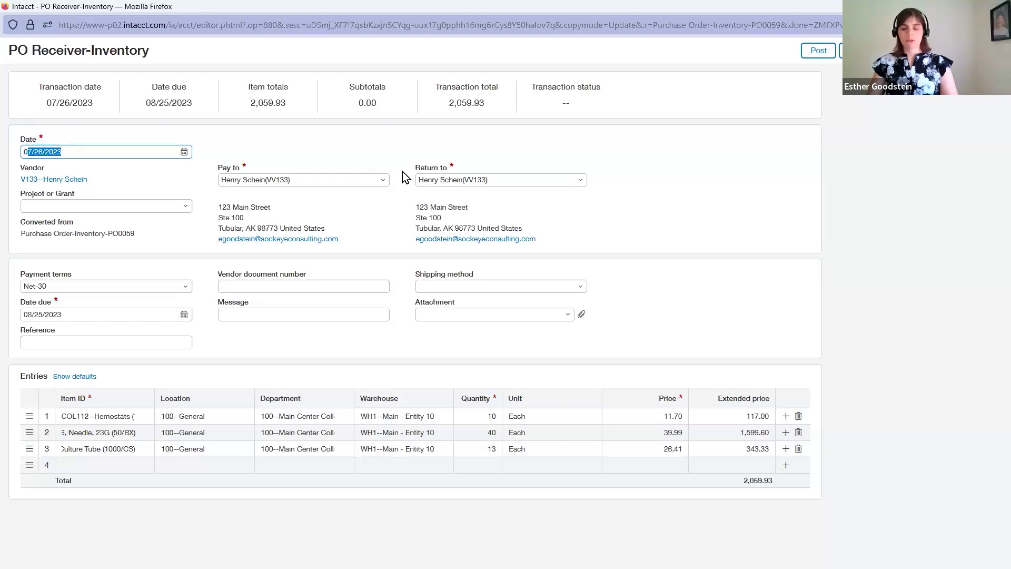
{"action": "key", "text": "BackSpace"}
{"action": "type", "text": "2/"}
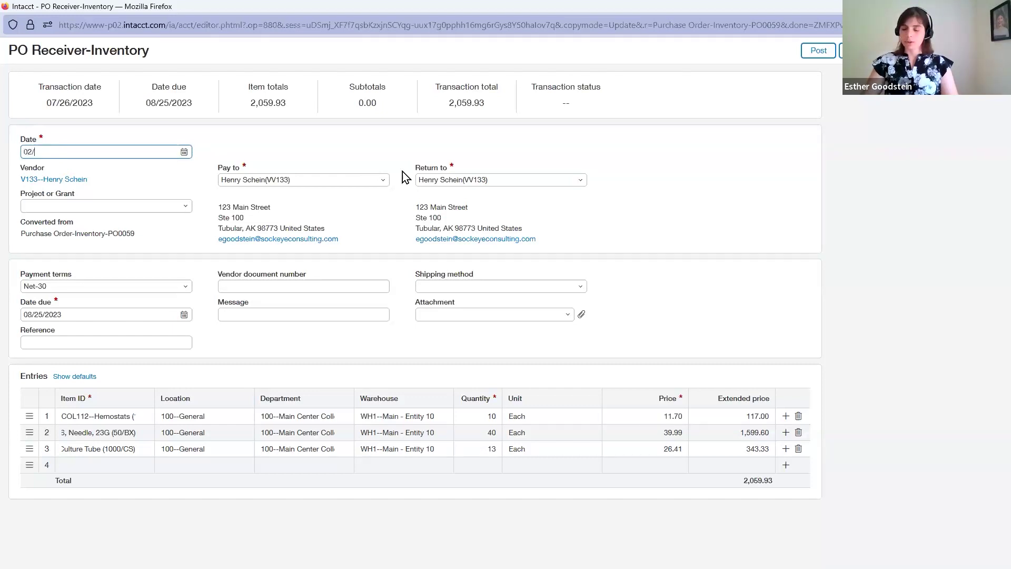
{"action": "type", "text": "20/23"}
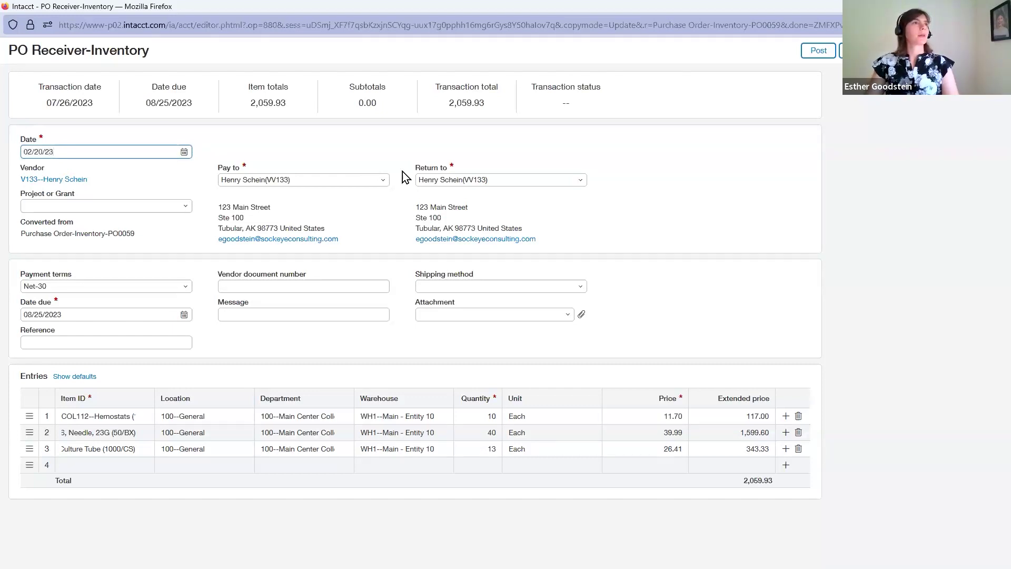
{"action": "left_click", "coordinate": [706, 211]}
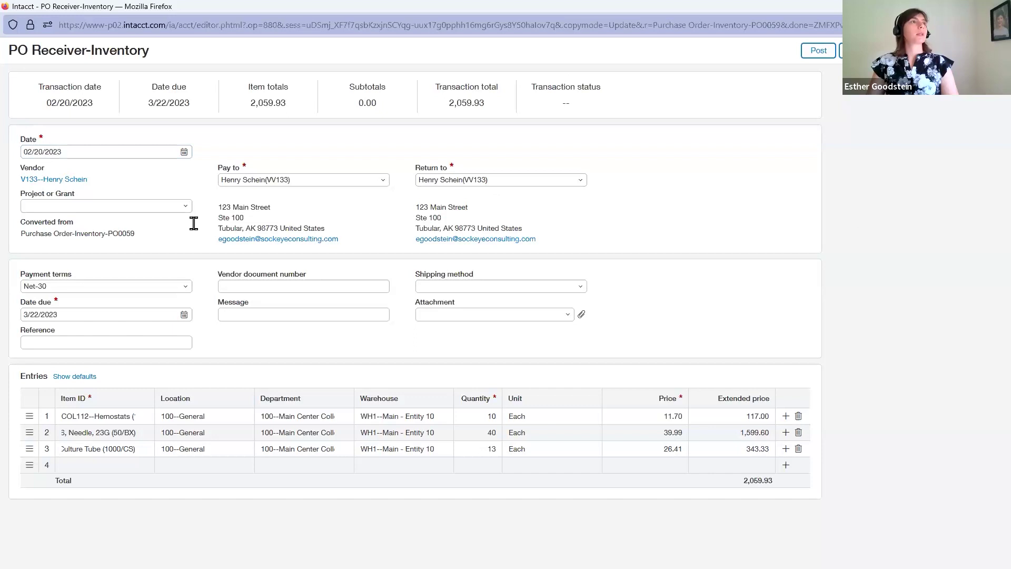
{"action": "left_click", "coordinate": [104, 154]}
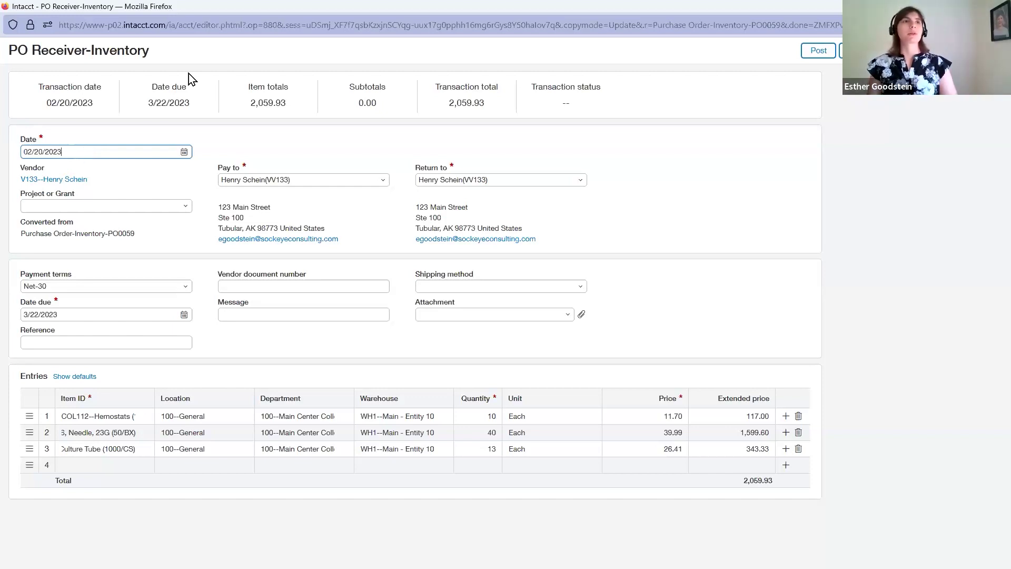
Step: Post the receiver, leaving back order PO0059-B pending, and close the purchasing window
{"action": "left_click", "coordinate": [866, 115]}
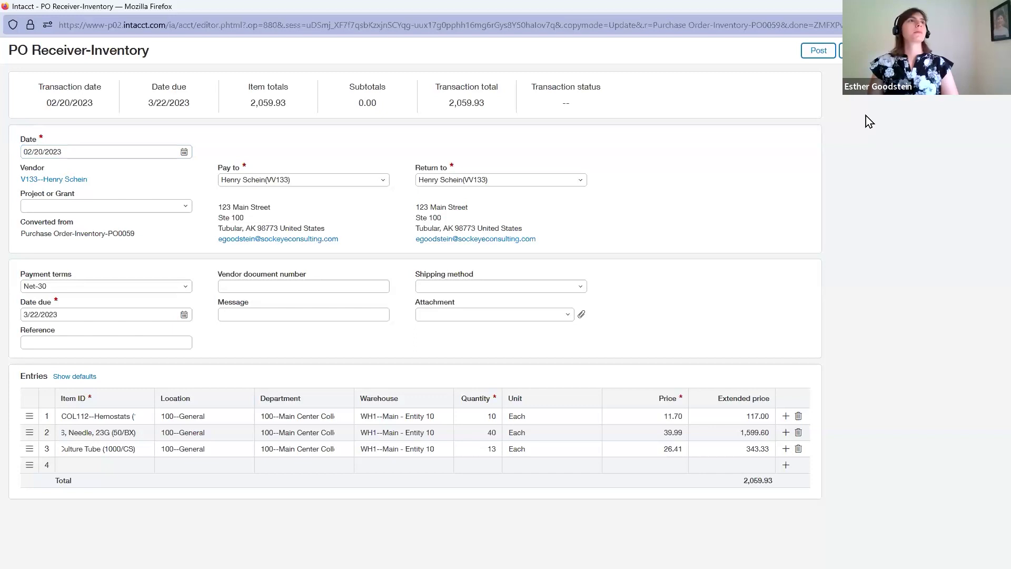
{"action": "left_click", "coordinate": [817, 51]}
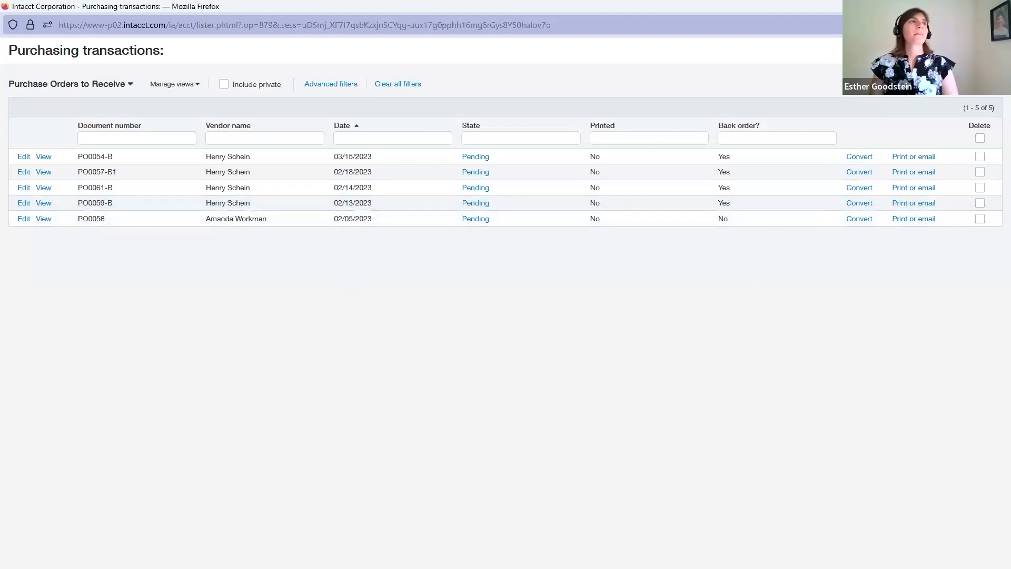
{"action": "key", "text": "ctrl+w"}
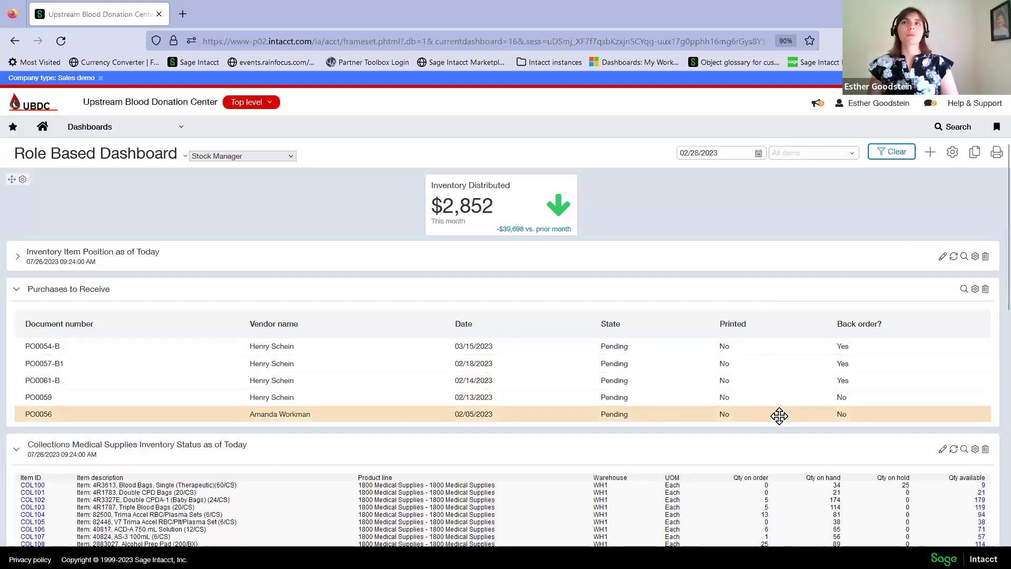
Step: Scroll down the Stock Manager dashboard to review its inventory tables
{"action": "scroll", "coordinate": [815, 429], "scroll_direction": "down", "scroll_amount": 2}
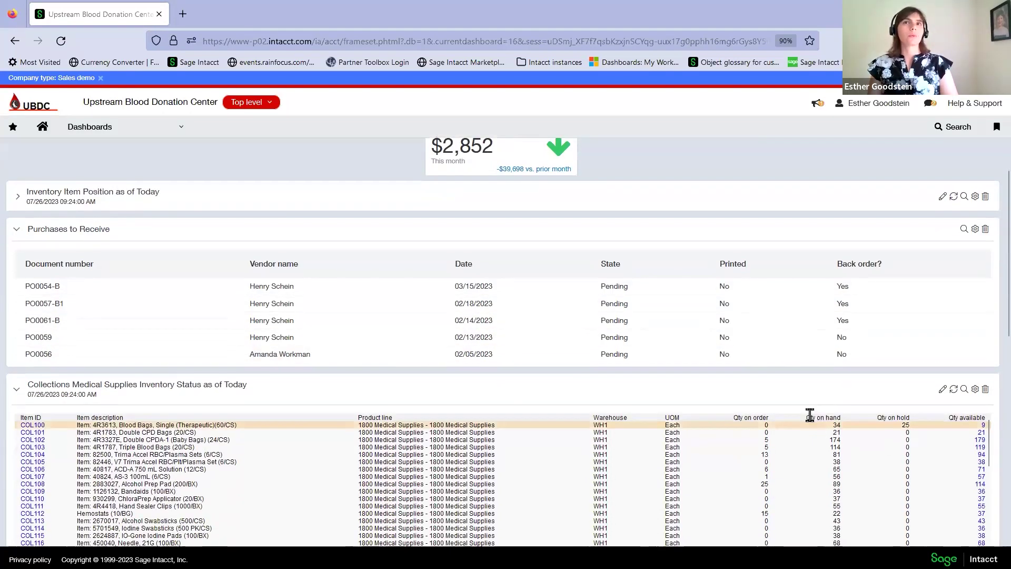
{"action": "scroll", "coordinate": [809, 415], "scroll_direction": "down", "scroll_amount": 1}
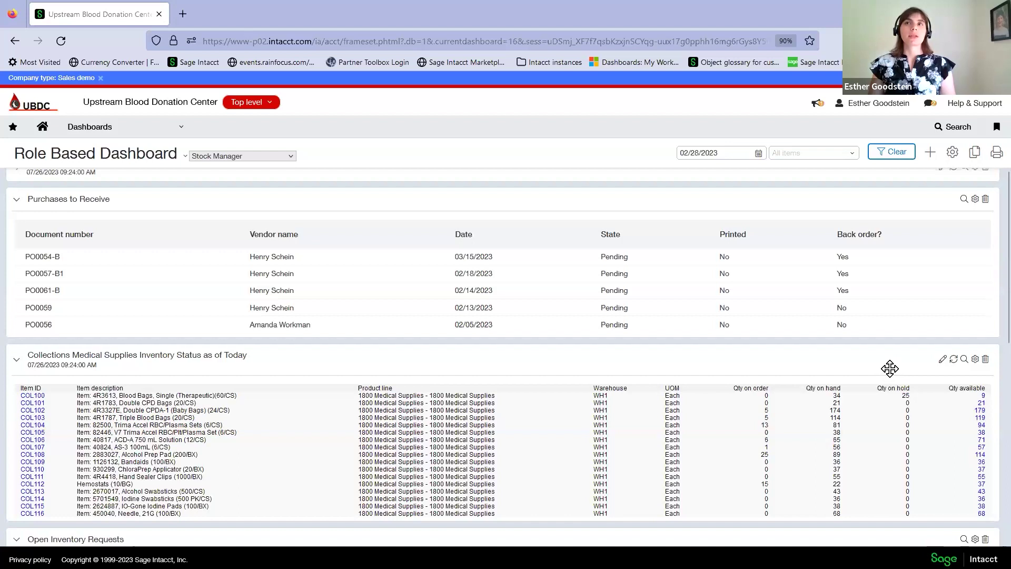
{"action": "scroll", "coordinate": [890, 368], "scroll_direction": "down", "scroll_amount": 3}
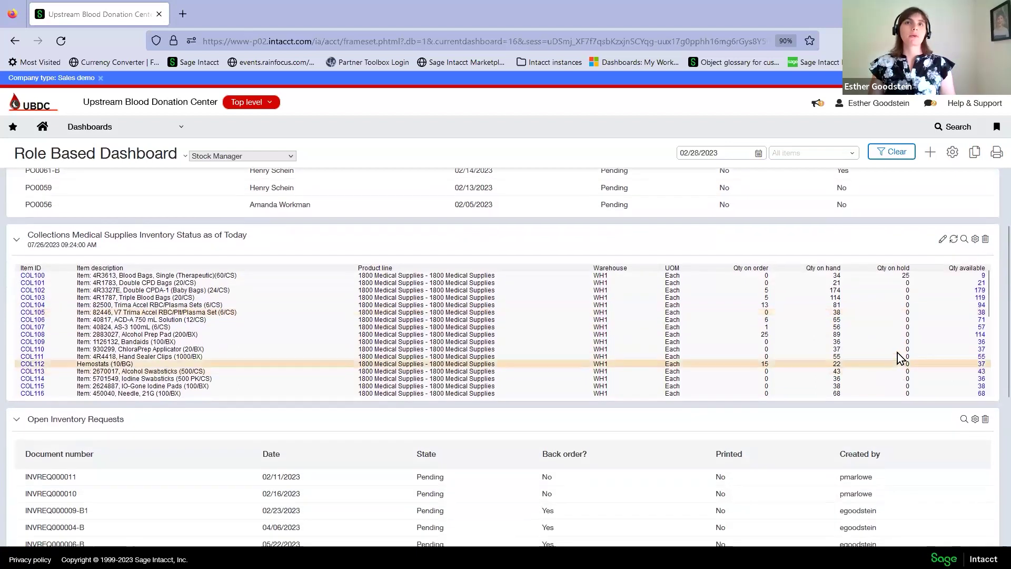
{"action": "scroll", "coordinate": [896, 352], "scroll_direction": "down", "scroll_amount": 4}
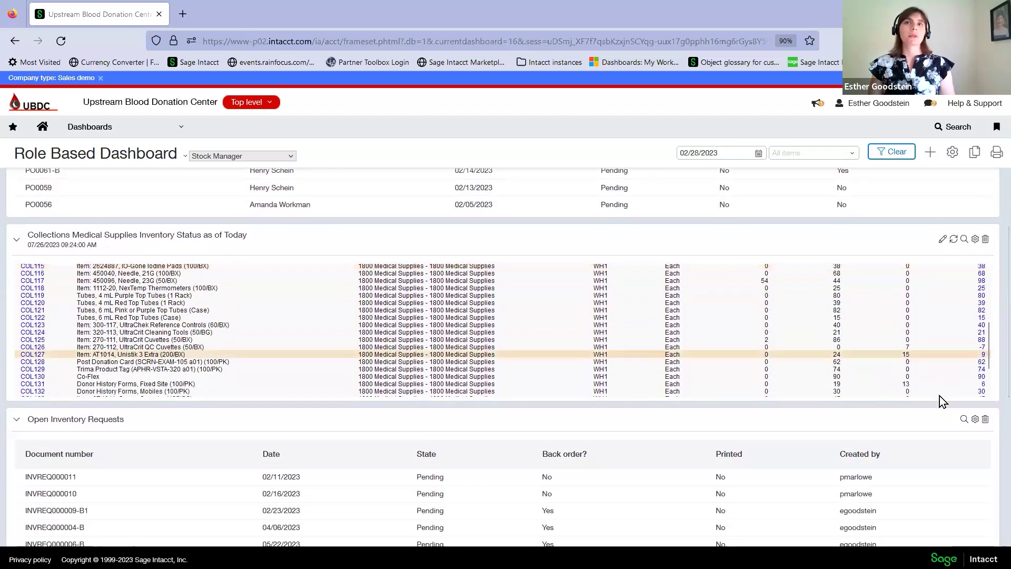
{"action": "scroll", "coordinate": [942, 403], "scroll_direction": "down", "scroll_amount": 3}
{"action": "scroll", "coordinate": [946, 407], "scroll_direction": "down", "scroll_amount": 2}
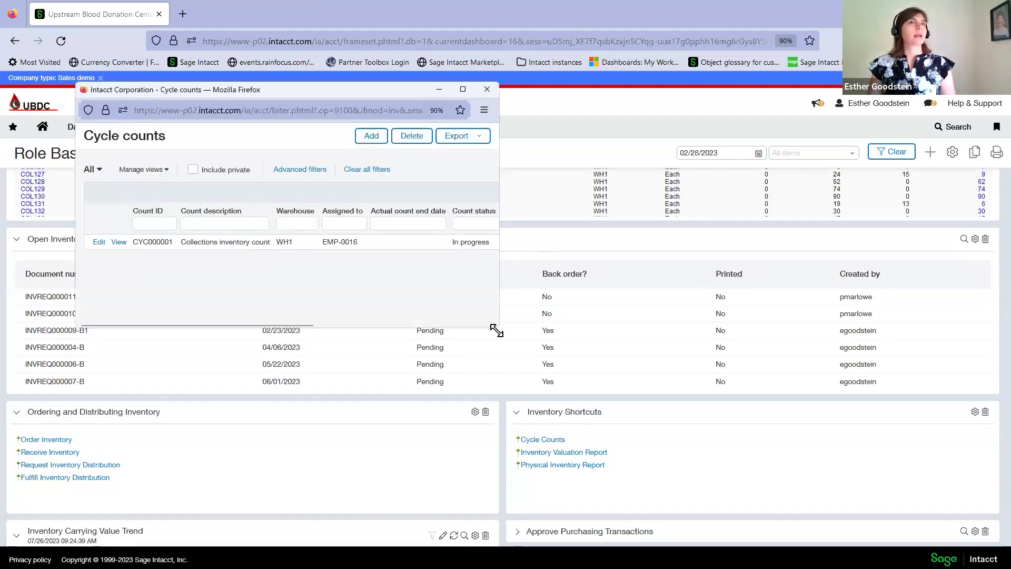
Step: Resume cycle count CYC000001 and show its full item list from COL100 onward
{"action": "left_click_drag", "start_coordinate": [496, 330], "coordinate": [906, 487]}
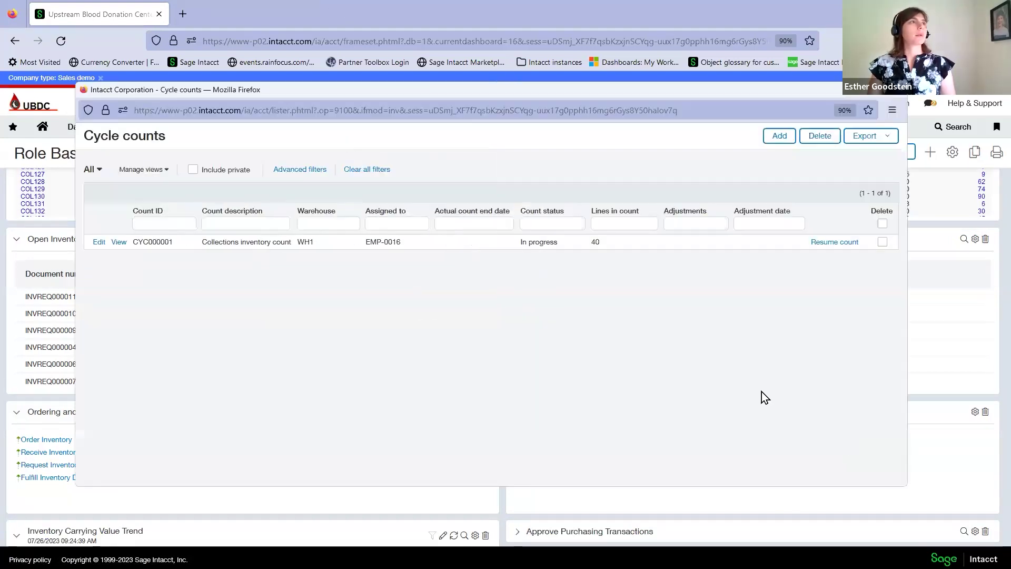
{"action": "left_click", "coordinate": [828, 242]}
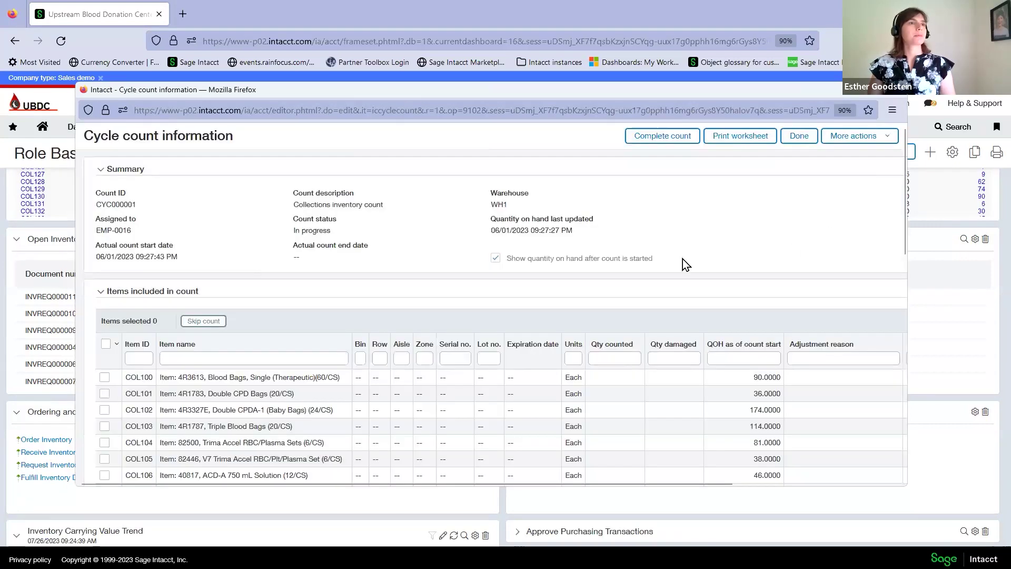
{"action": "left_click", "coordinate": [875, 91]}
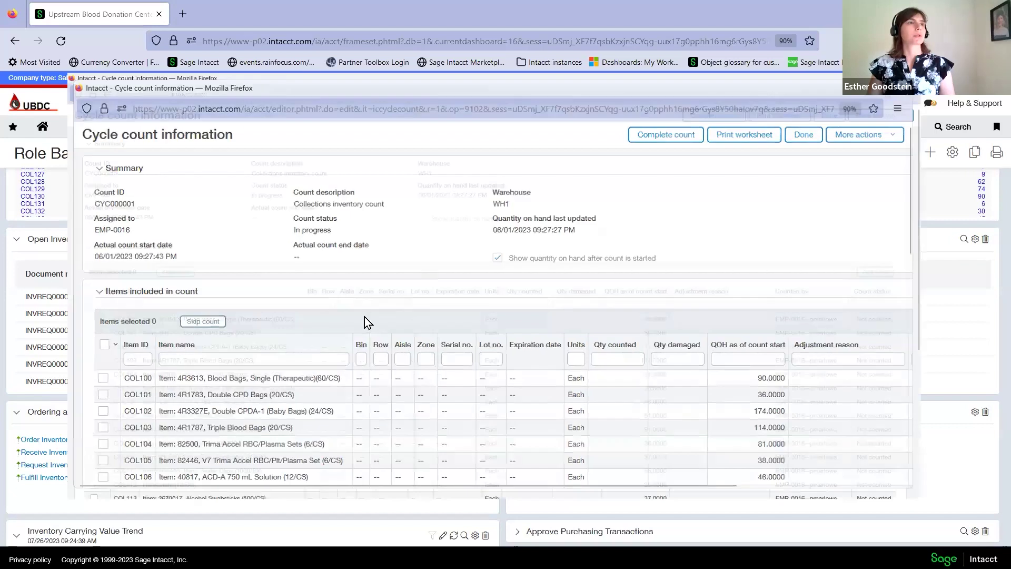
{"action": "scroll", "coordinate": [310, 352], "scroll_direction": "down", "scroll_amount": 2}
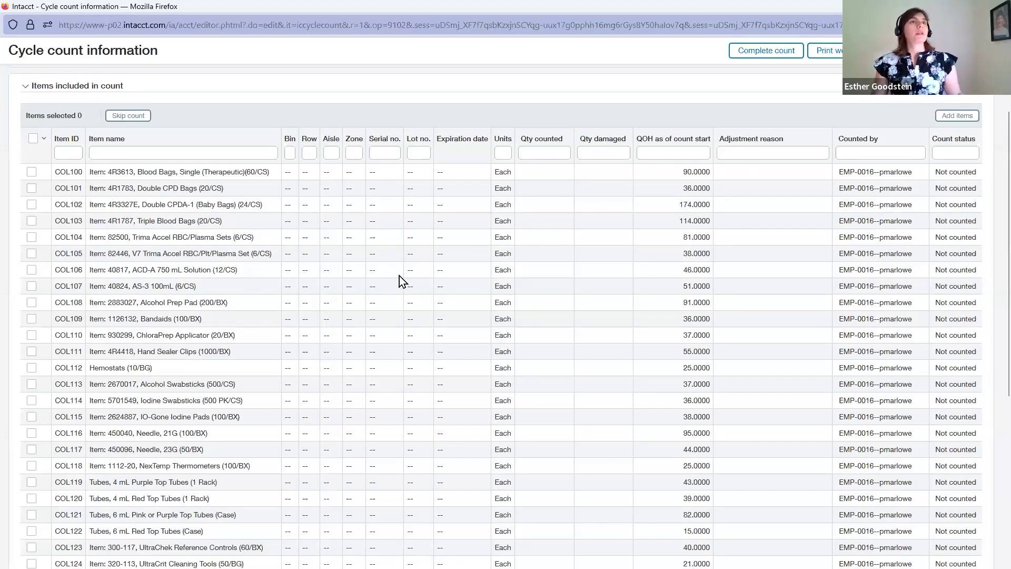
Step: Step through count lines COL100 to COL104 without entering quantities, then choose Done
{"action": "left_click", "coordinate": [595, 172]}
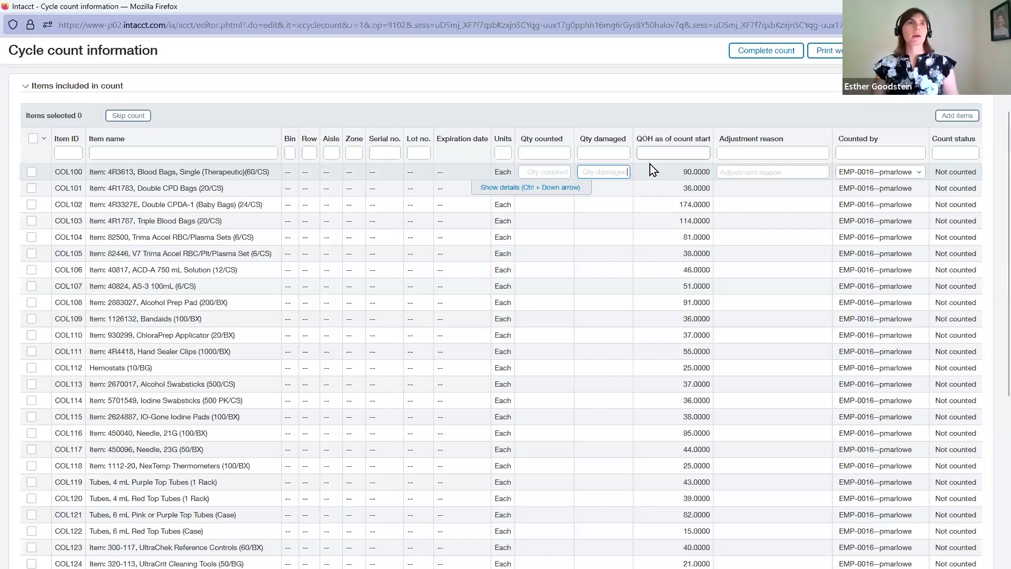
{"action": "left_click", "coordinate": [608, 188]}
{"action": "left_click", "coordinate": [606, 200]}
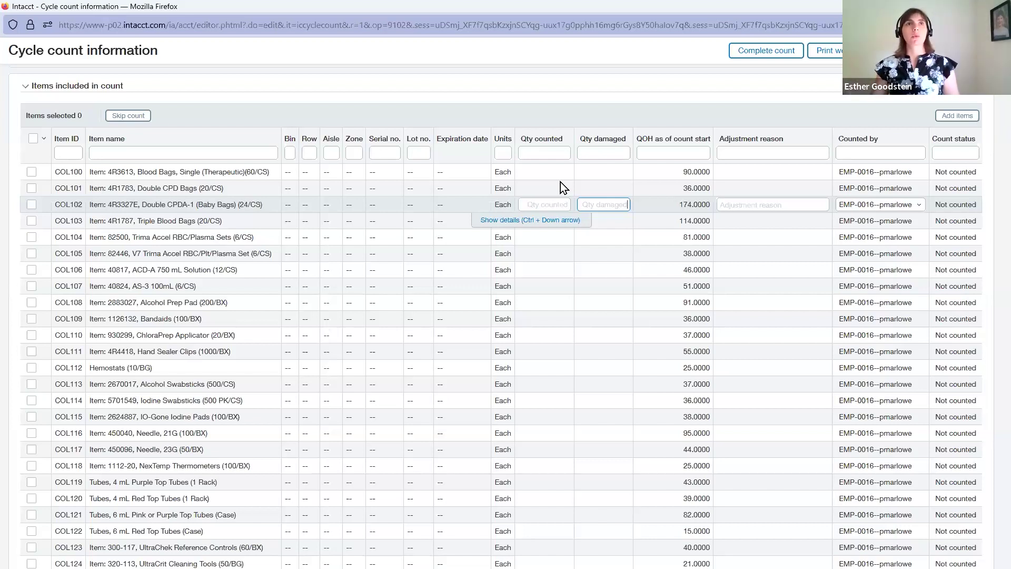
{"action": "left_click", "coordinate": [622, 222]}
{"action": "left_click", "coordinate": [614, 235]}
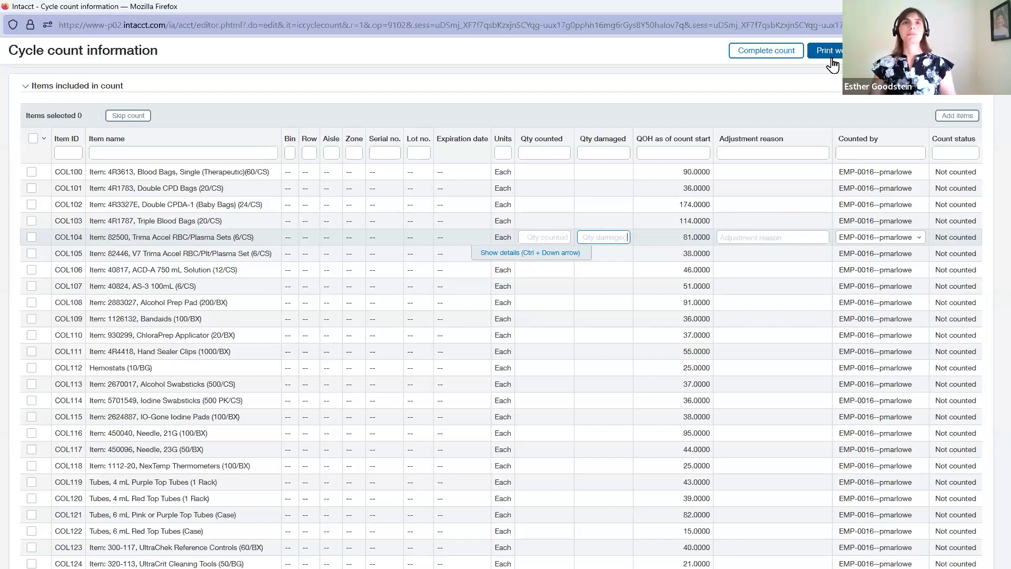
{"action": "left_click", "coordinate": [737, 83]}
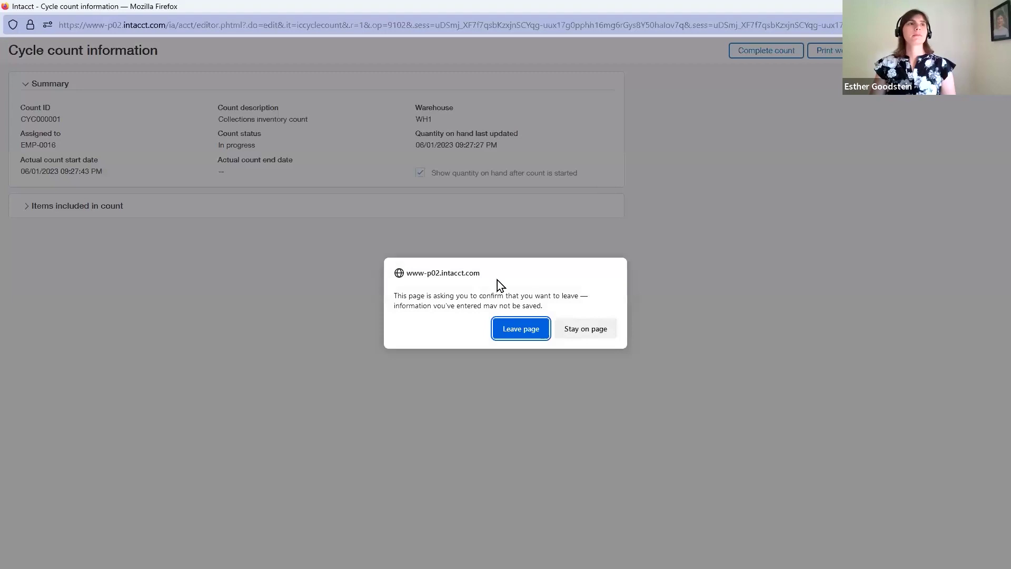
Step: Confirm leaving the cycle count page and scroll the dashboard to Inventory Shortcuts
{"action": "left_click", "coordinate": [532, 327]}
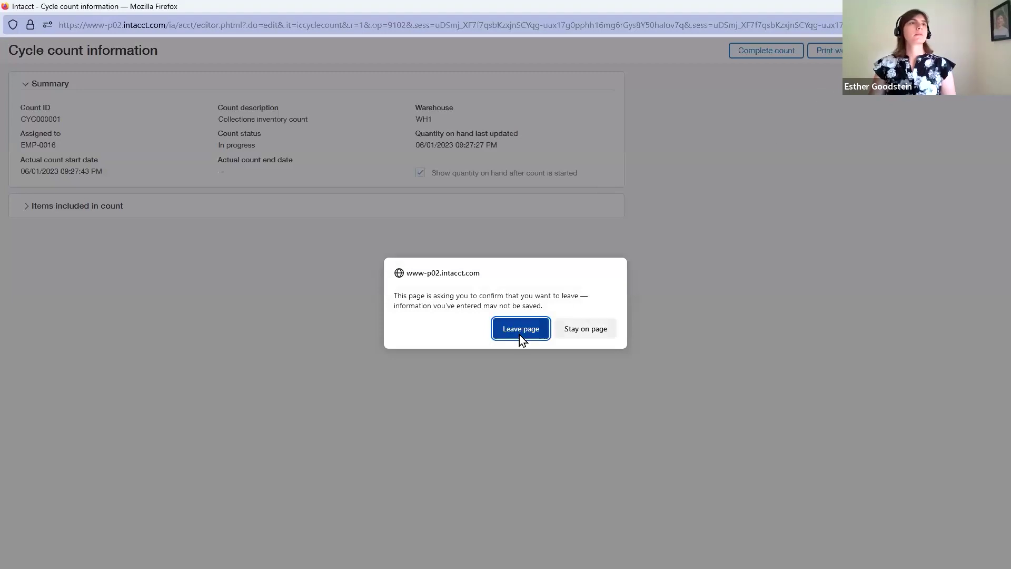
{"action": "left_click", "coordinate": [519, 334]}
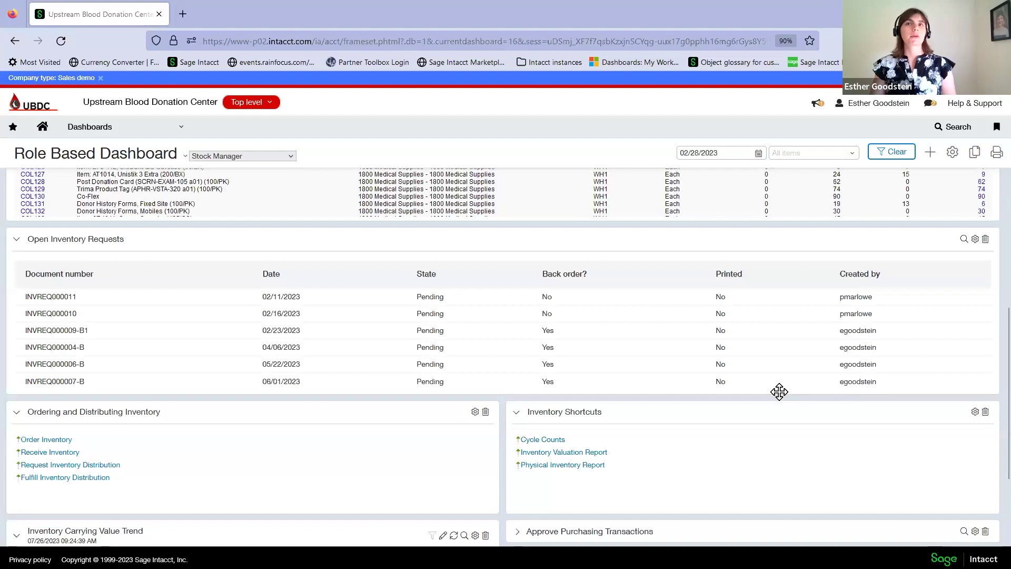
{"action": "scroll", "coordinate": [745, 376], "scroll_direction": "down", "scroll_amount": 2}
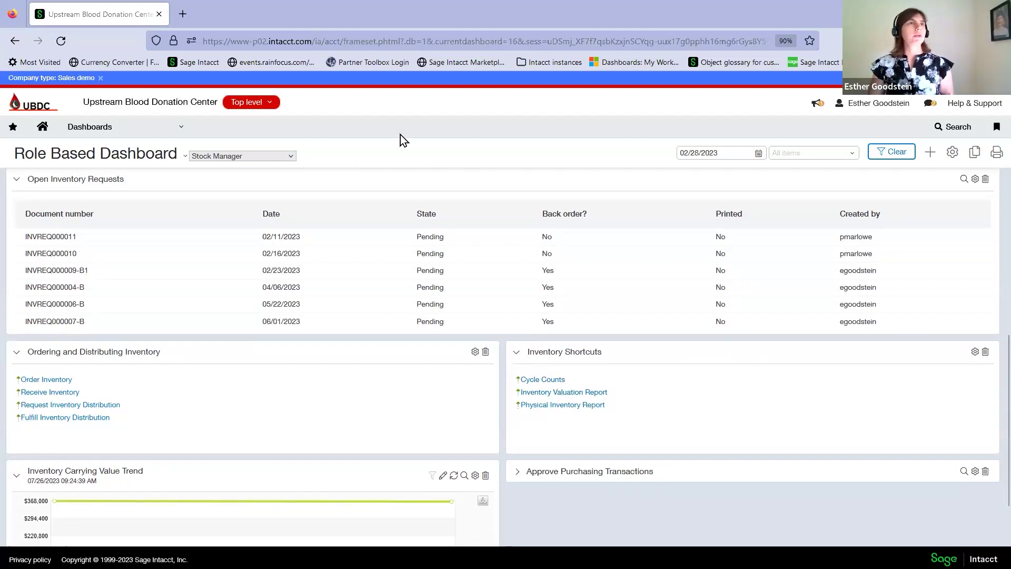
Step: View the Inventory valuation report filtered to product line 1800 Medical Supplies
{"action": "left_click_drag", "start_coordinate": [530, 365], "coordinate": [898, 508]}
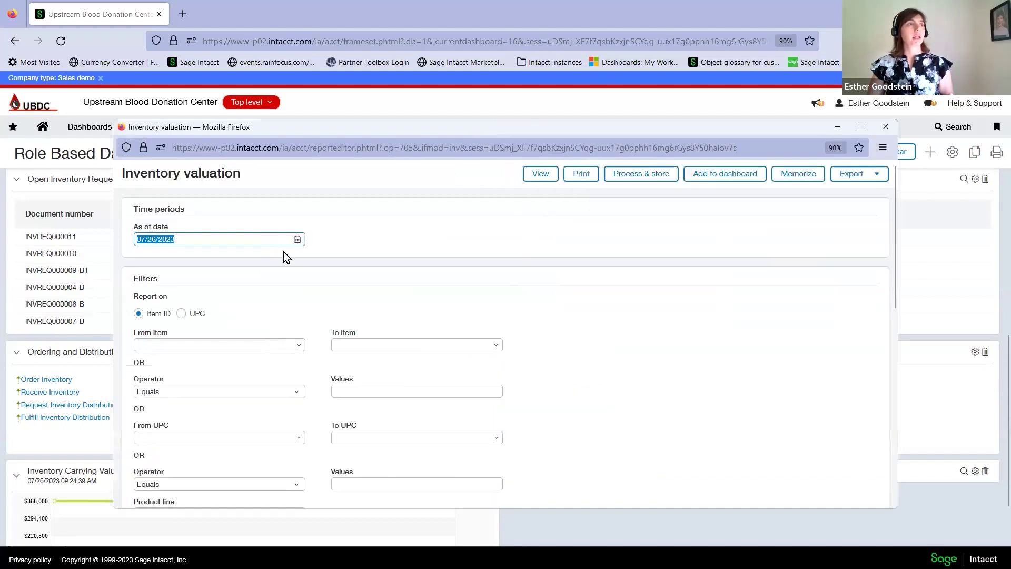
{"action": "left_click", "coordinate": [253, 239]}
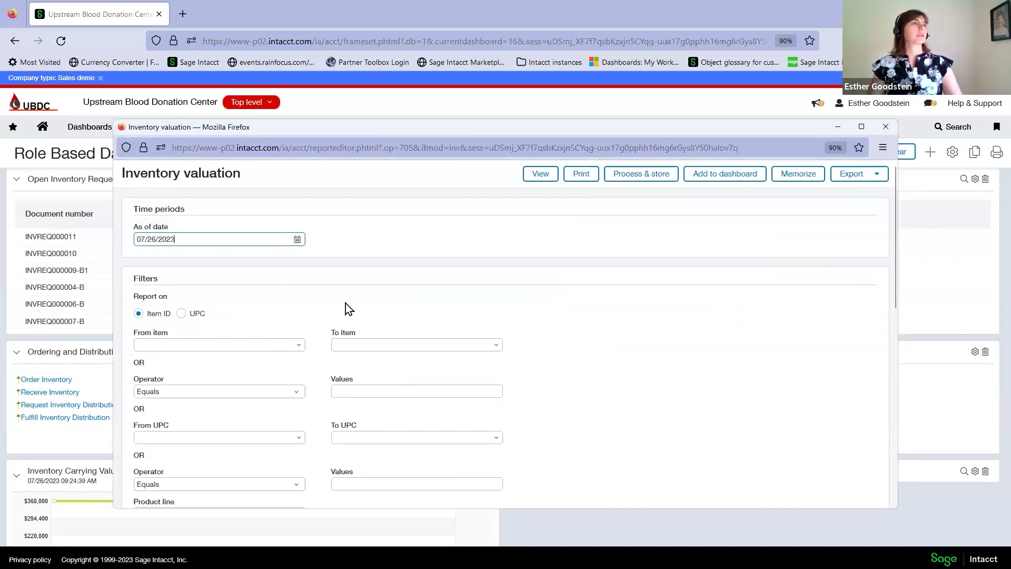
{"action": "scroll", "coordinate": [301, 324], "scroll_direction": "down", "scroll_amount": 2}
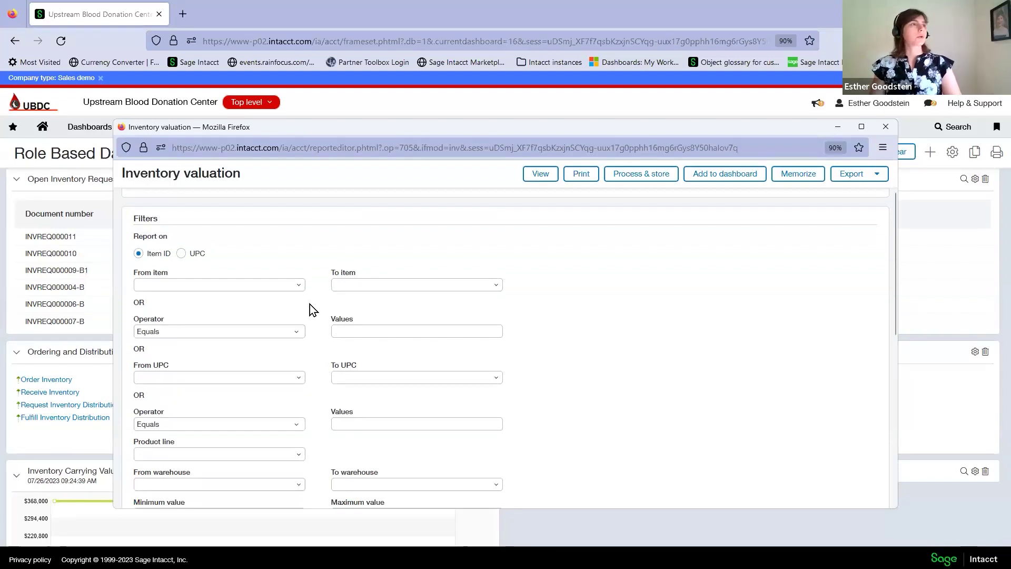
{"action": "left_click", "coordinate": [299, 455]}
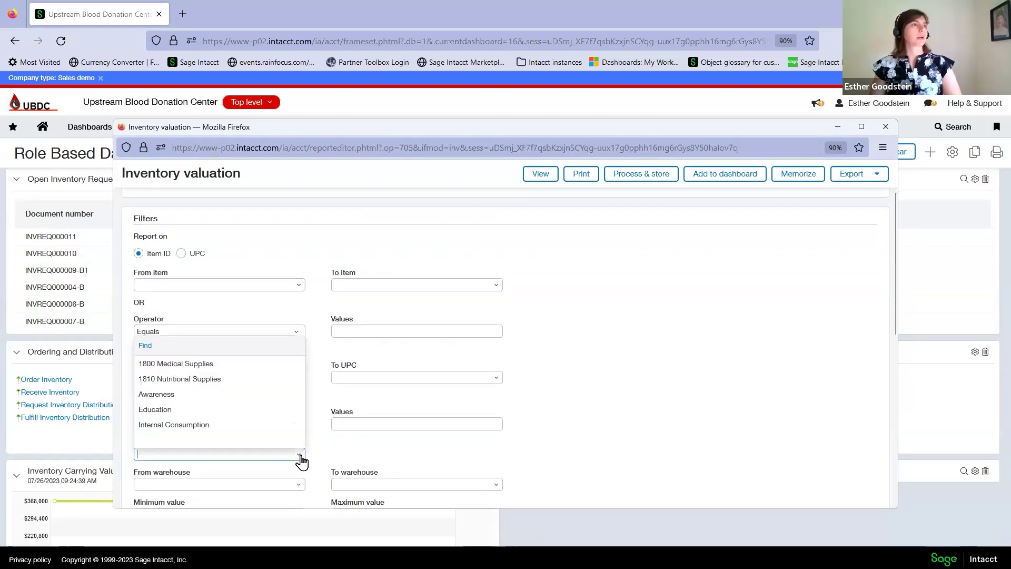
{"action": "left_click", "coordinate": [190, 364]}
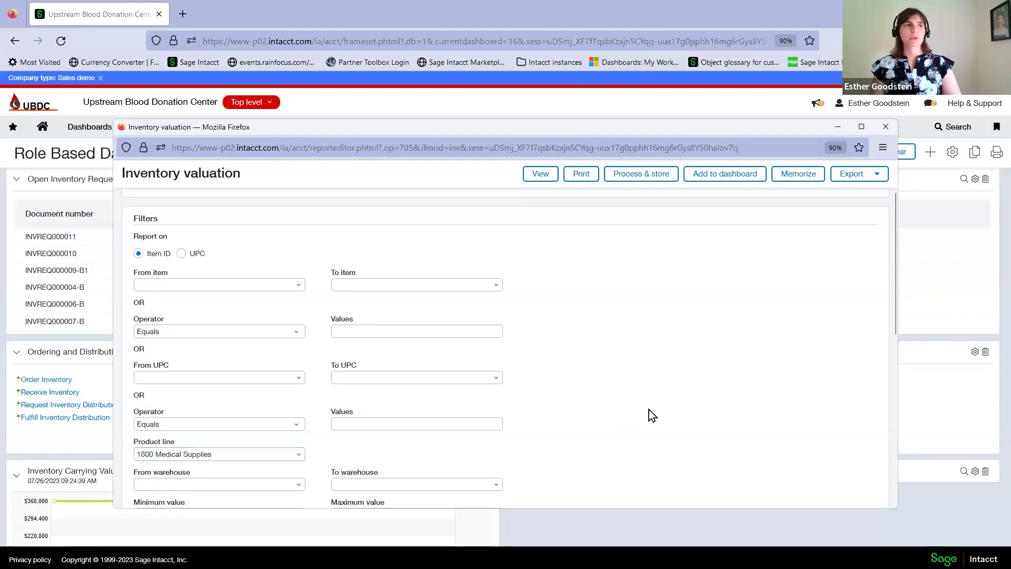
{"action": "left_click", "coordinate": [530, 173]}
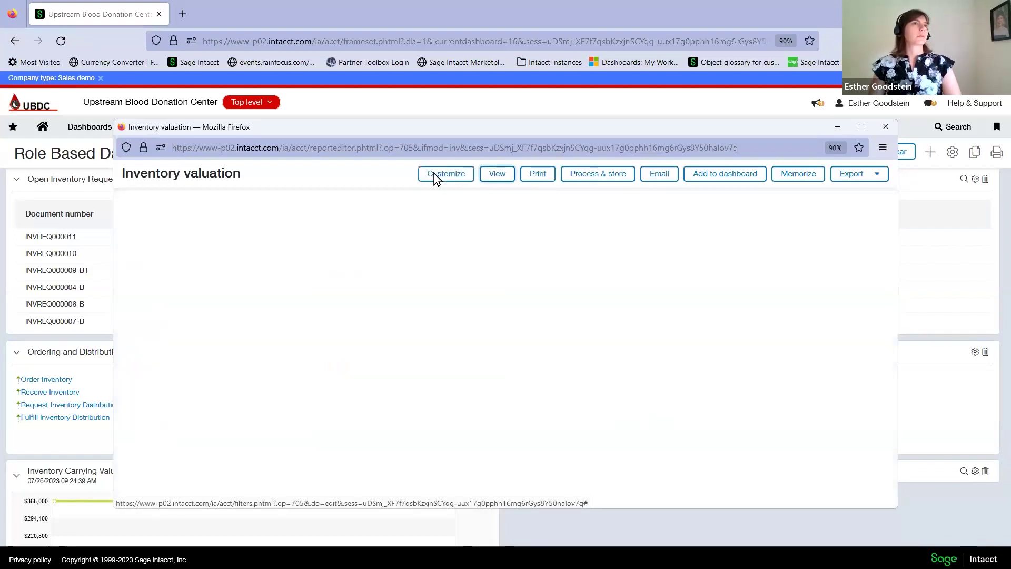
Step: Maximize the Inventory valuation report and highlight COL100's 27,159.88 value
{"action": "left_click", "coordinate": [860, 128]}
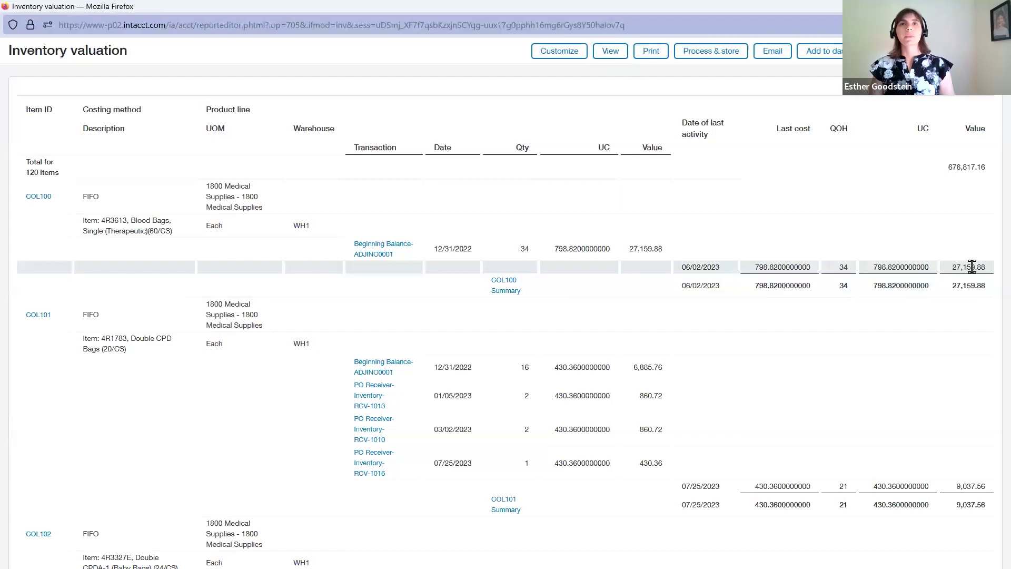
{"action": "left_click_drag", "start_coordinate": [952, 269], "coordinate": [988, 275]}
{"action": "left_click", "coordinate": [979, 266]}
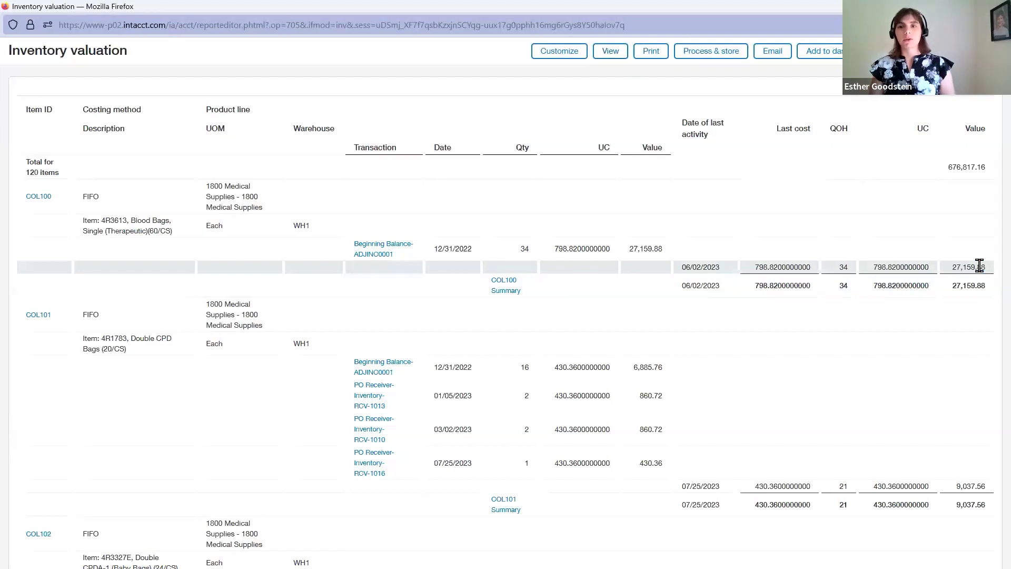